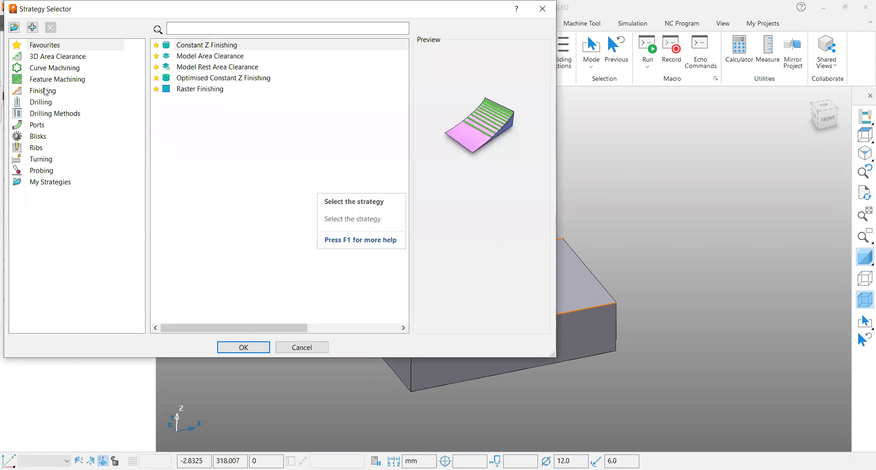
Start a new toolpath with the Pattern Finishing strategy from the Finishing category, keeping the block in sight beside its settings
{"action": "left_click", "coordinate": [46, 92]}
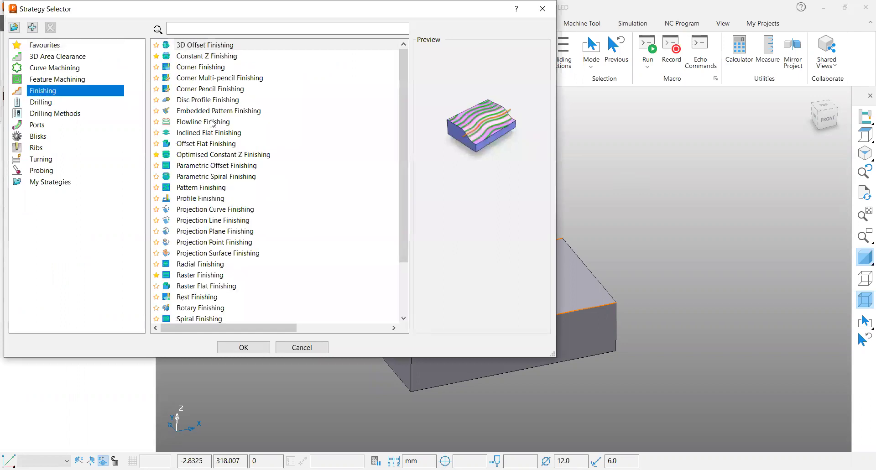
{"action": "left_click", "coordinate": [213, 189]}
{"action": "left_click", "coordinate": [243, 347]}
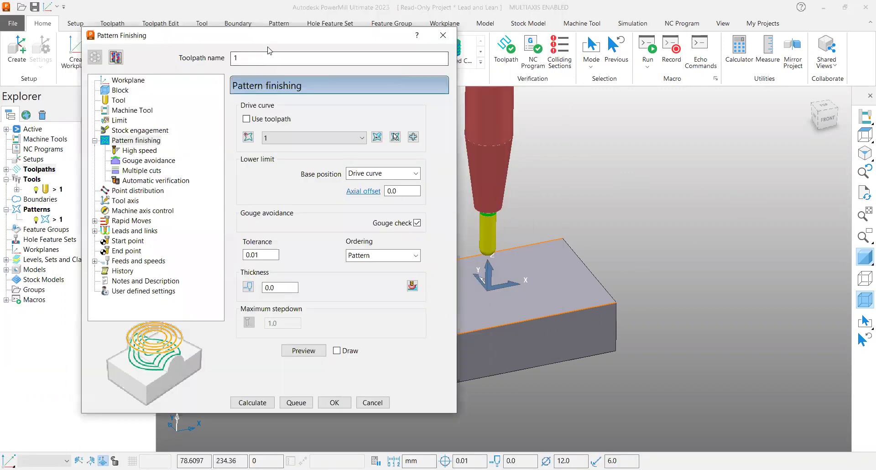
{"action": "left_click_drag", "start_coordinate": [256, 35], "coordinate": [174, 72]}
{"action": "scroll", "coordinate": [498, 270], "scroll_direction": "up", "scroll_amount": 3}
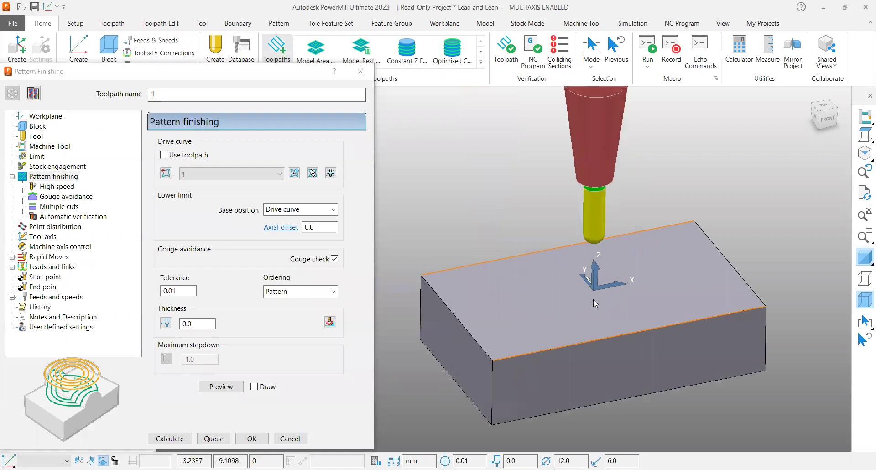
{"action": "middle_click_drag", "start_coordinate": [593, 300], "coordinate": [597, 261], "text": "shift"}
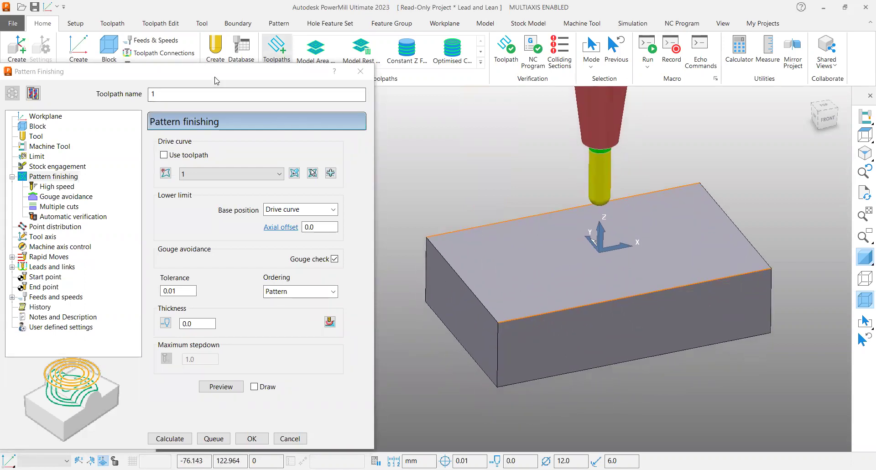
{"action": "left_click_drag", "start_coordinate": [255, 68], "coordinate": [293, 55]}
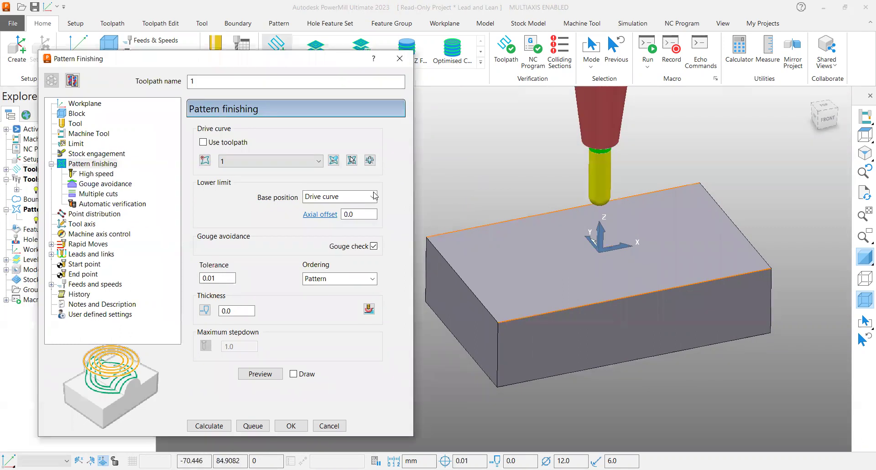
Review the toolpath's tool and pattern finishing settings, and set the Lead angle of its tool axis to 0
{"action": "left_click", "coordinate": [81, 125]}
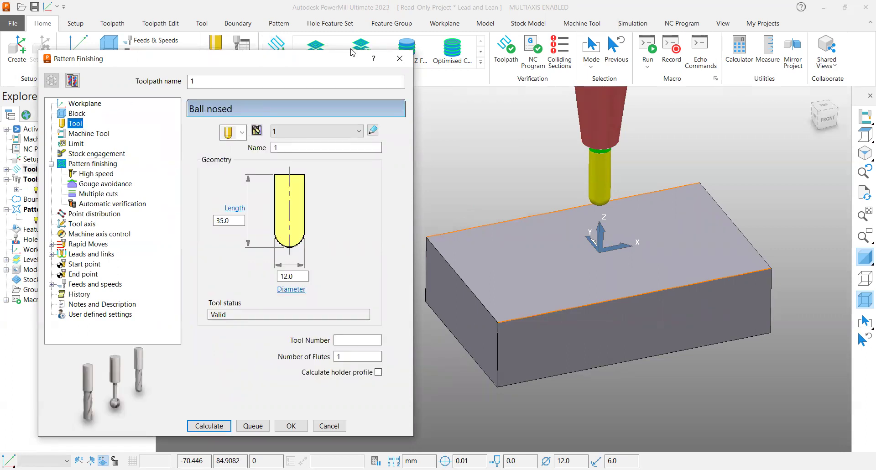
{"action": "left_click", "coordinate": [107, 164]}
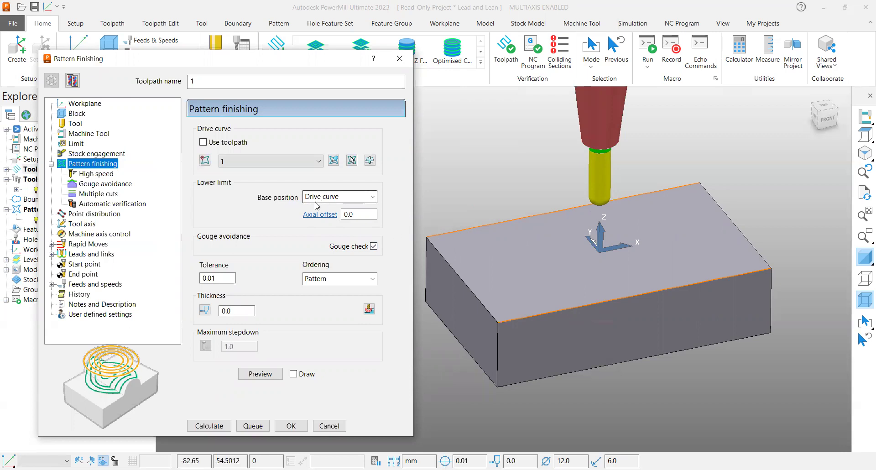
{"action": "left_click", "coordinate": [74, 223]}
{"action": "double_click", "coordinate": [213, 168]}
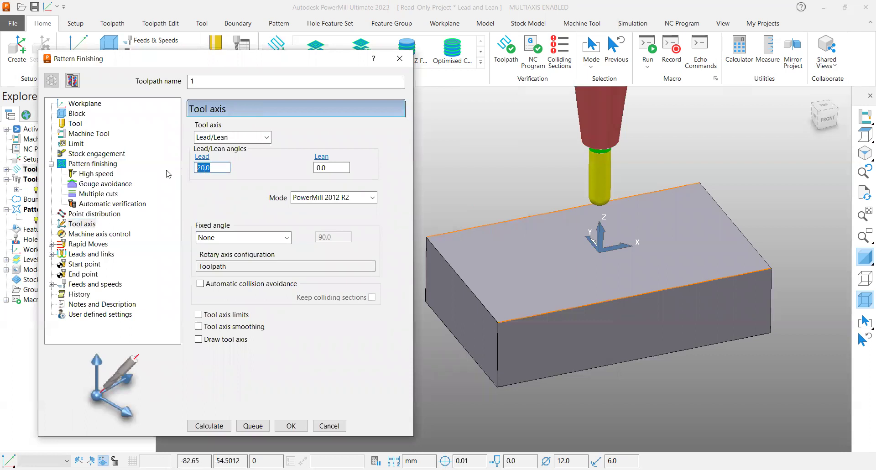
{"action": "type", "text": "0"}
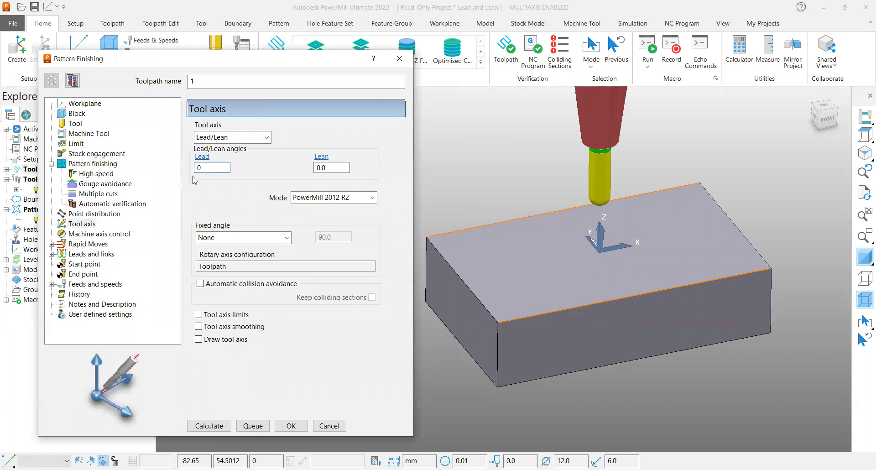
Switch the tool axis to Vertical and back to Lead/Lean
{"action": "left_click", "coordinate": [266, 137]}
{"action": "left_click", "coordinate": [228, 149]}
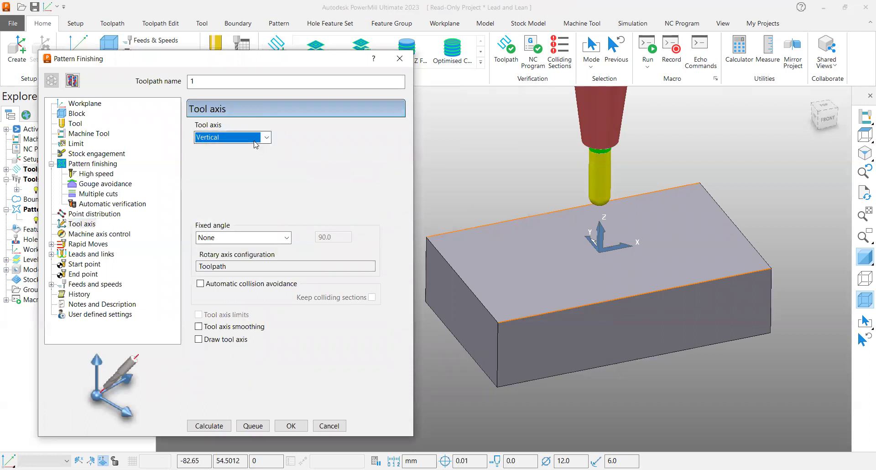
{"action": "left_click", "coordinate": [241, 137]}
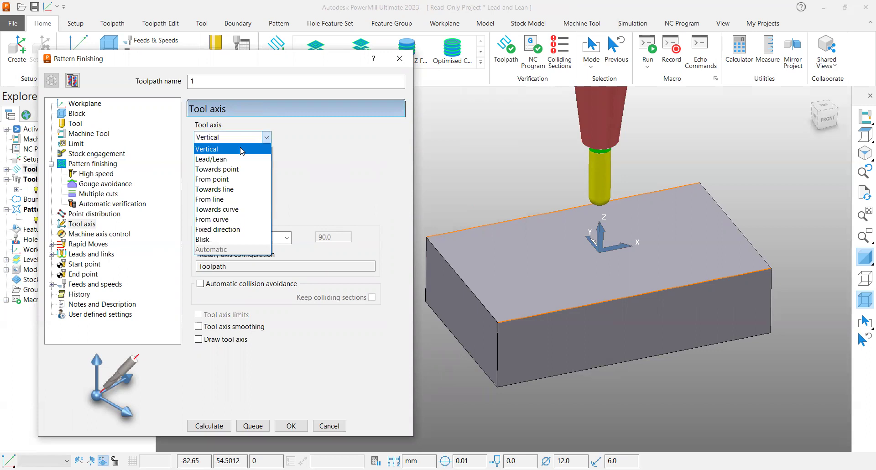
{"action": "left_click", "coordinate": [217, 160]}
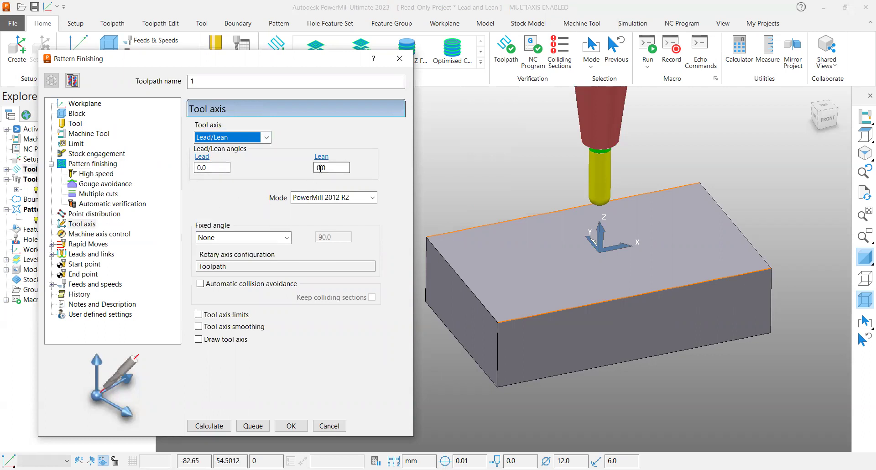
Review the Lead/Lean modes, keep PowerMill 2012 R2, and calculate the pattern finishing toolpath
{"action": "left_click", "coordinate": [297, 201]}
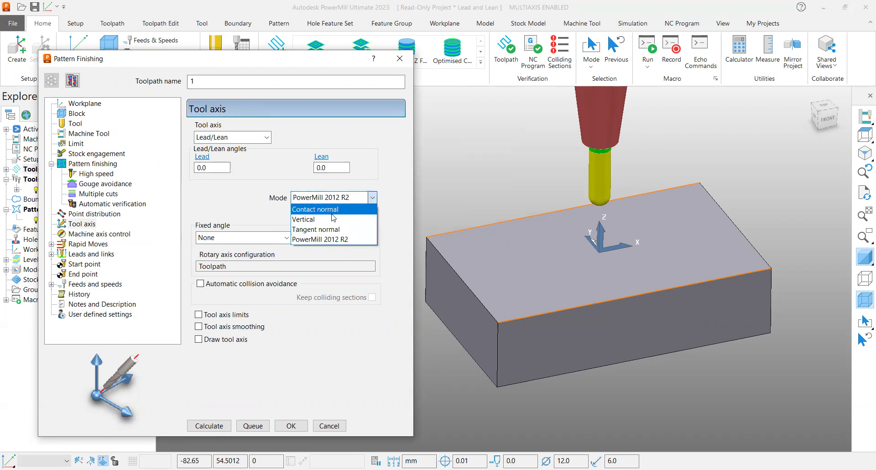
{"action": "left_click", "coordinate": [268, 207]}
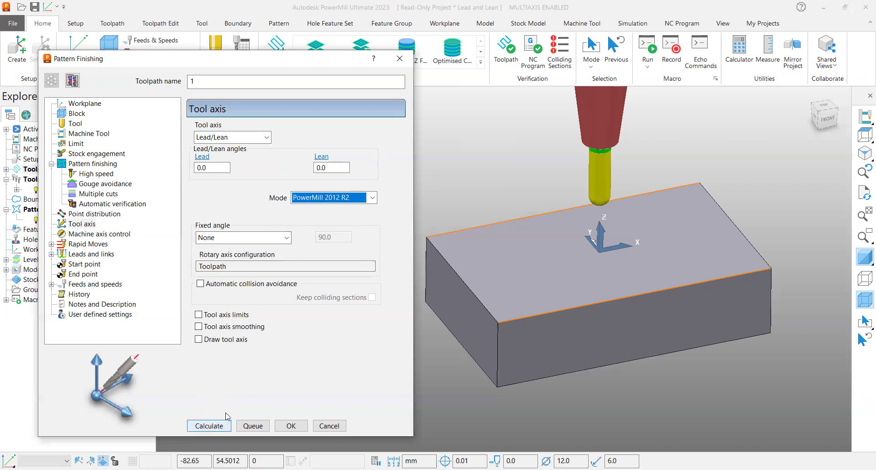
{"action": "left_click", "coordinate": [211, 426]}
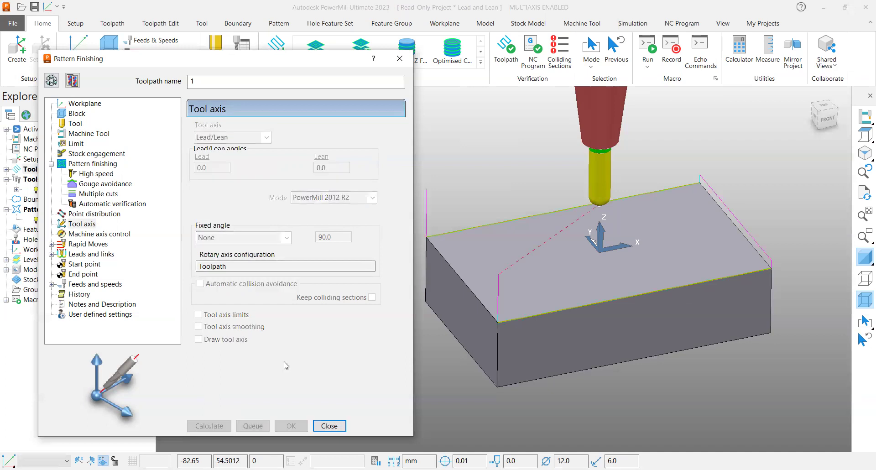
{"action": "left_click", "coordinate": [329, 426]}
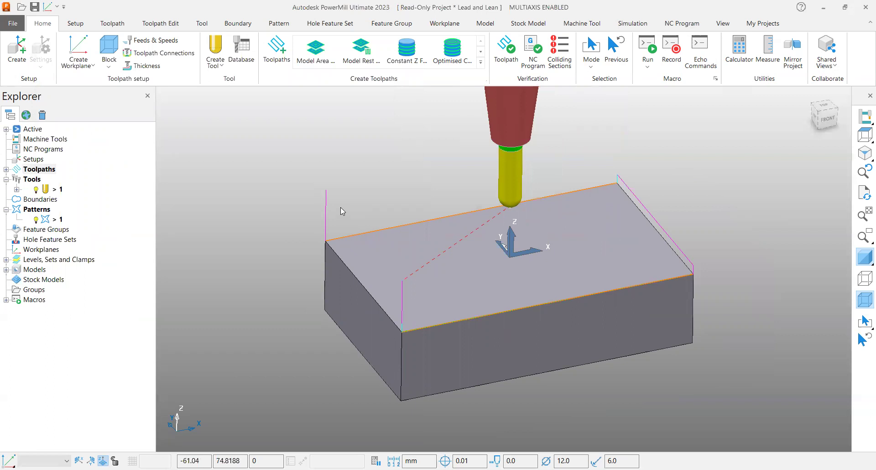
Simulate toolpath 1 from the start while monitoring the machine tool position, and close the position readout at the end
{"action": "left_click", "coordinate": [5, 170]}
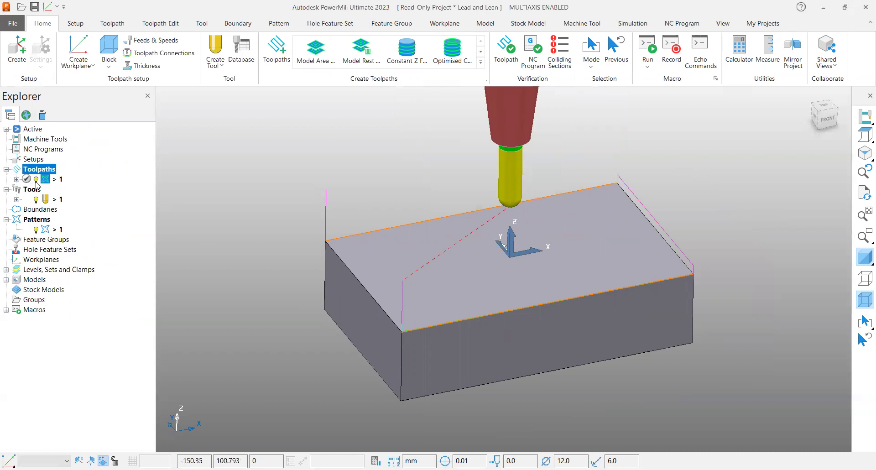
{"action": "left_click", "coordinate": [47, 181]}
{"action": "right_click", "coordinate": [47, 185]}
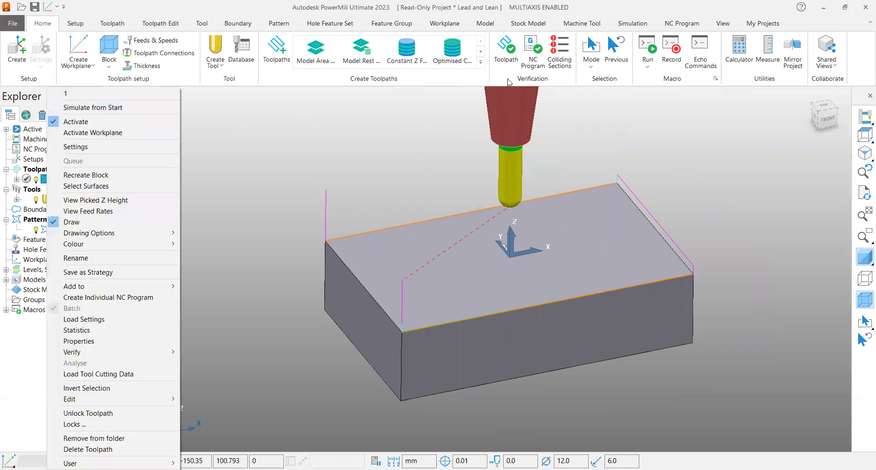
{"action": "left_click", "coordinate": [114, 108]}
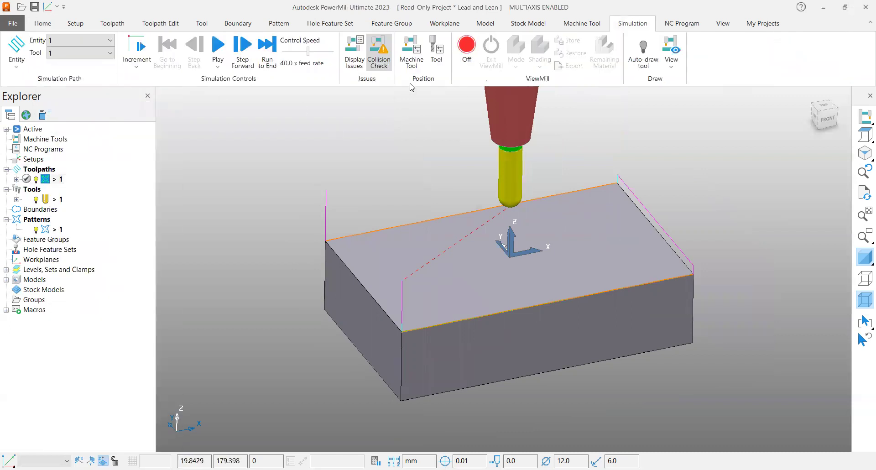
{"action": "left_click", "coordinate": [412, 65]}
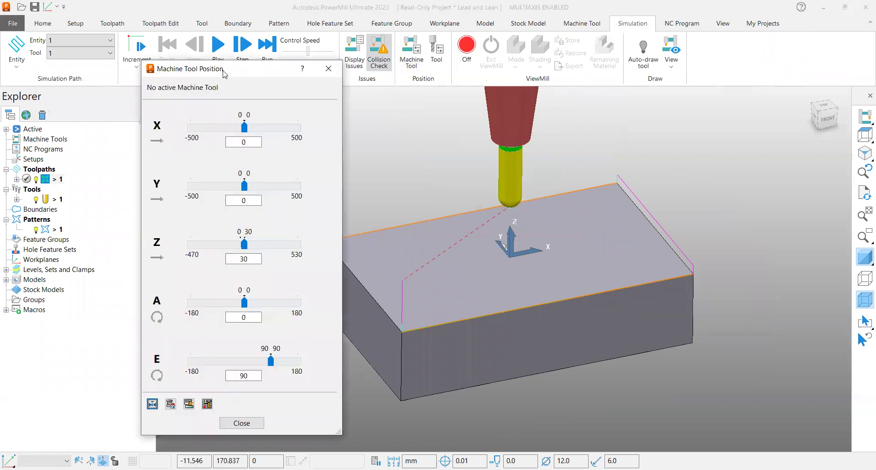
{"action": "left_click_drag", "start_coordinate": [184, 69], "coordinate": [137, 82]}
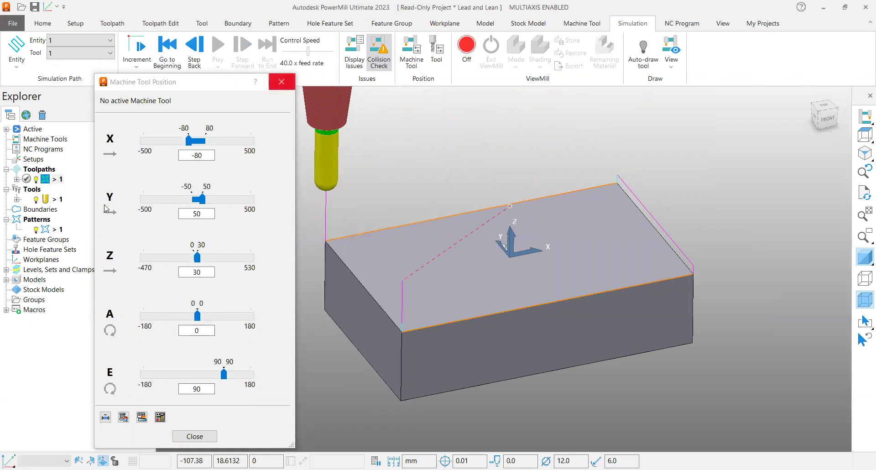
{"action": "key", "text": "Escape"}
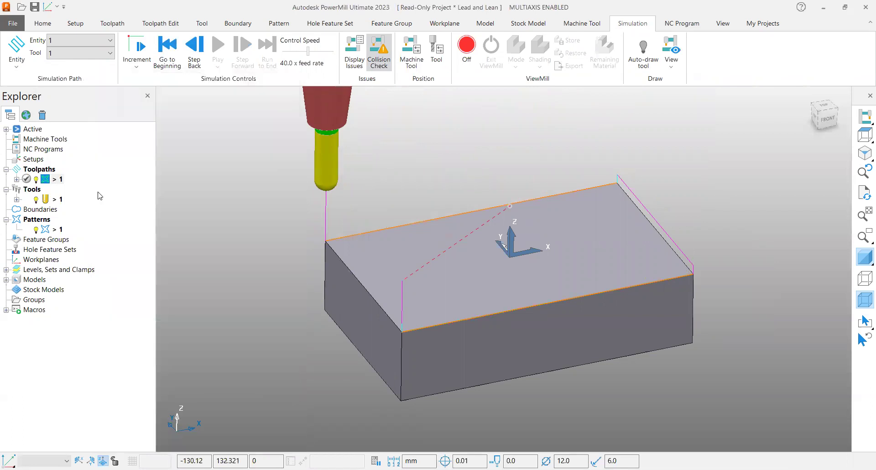
Copy toolpath 1 and make the copy the active toolpath
{"action": "right_click", "coordinate": [57, 183]}
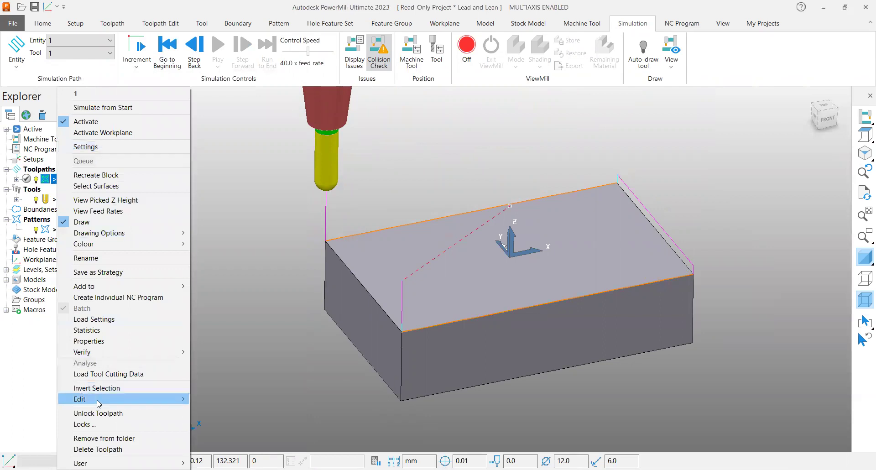
{"action": "mouse_move", "coordinate": [99, 403]}
{"action": "left_click", "coordinate": [215, 370]}
{"action": "double_click", "coordinate": [58, 189]}
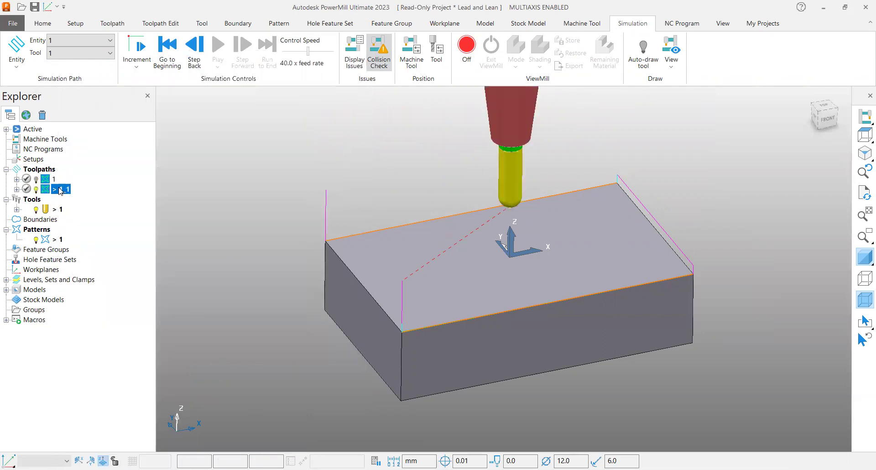
Unlock the copied toolpath's settings, set its Lead angle to 20, and recalculate it
{"action": "right_click", "coordinate": [59, 189]}
{"action": "left_click", "coordinate": [102, 143]}
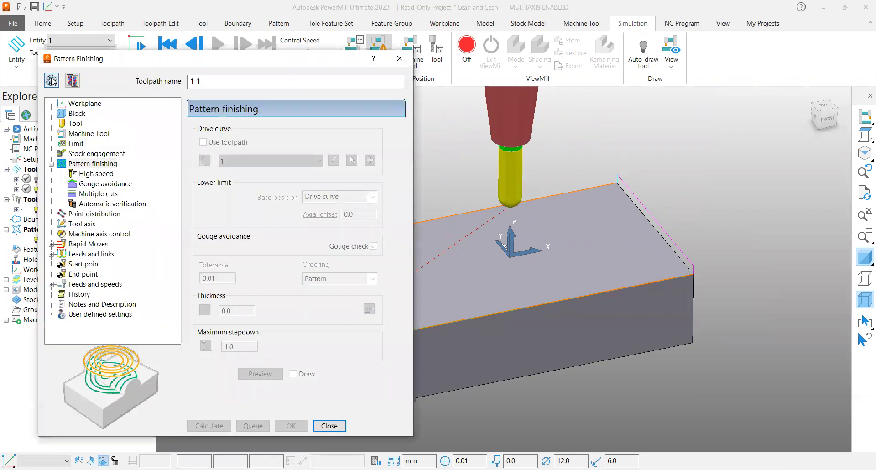
{"action": "left_click", "coordinate": [52, 80]}
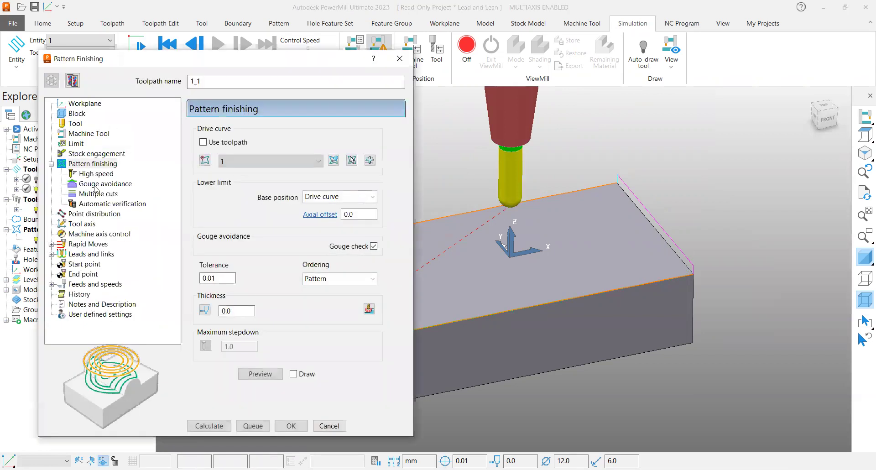
{"action": "left_click", "coordinate": [84, 224]}
{"action": "double_click", "coordinate": [211, 167]}
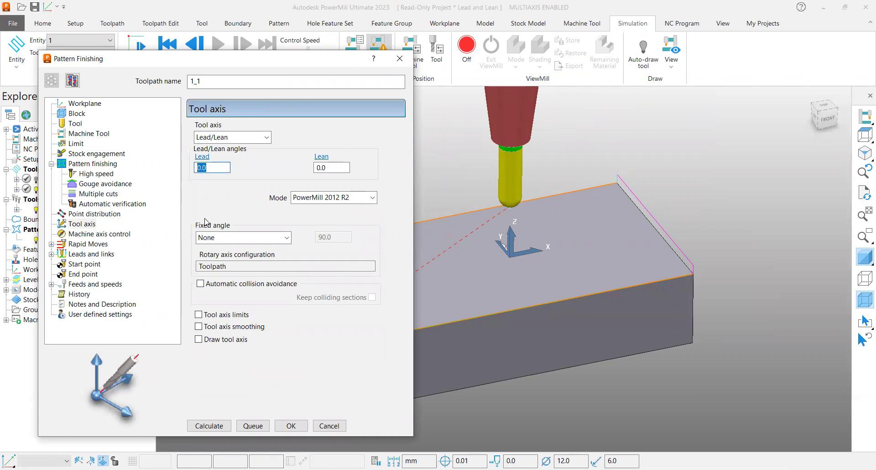
{"action": "type", "text": "20"}
{"action": "left_click", "coordinate": [211, 425]}
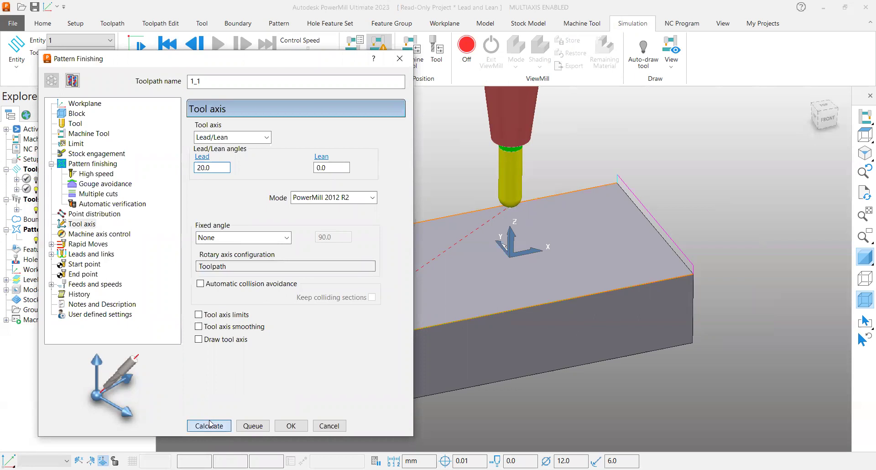
{"action": "left_click", "coordinate": [330, 425]}
Prepare the copied toolpath for simulation from the start with the machine tool position shown and the speed at 4.0 x feed rate
{"action": "left_click", "coordinate": [62, 193]}
{"action": "right_click", "coordinate": [61, 194]}
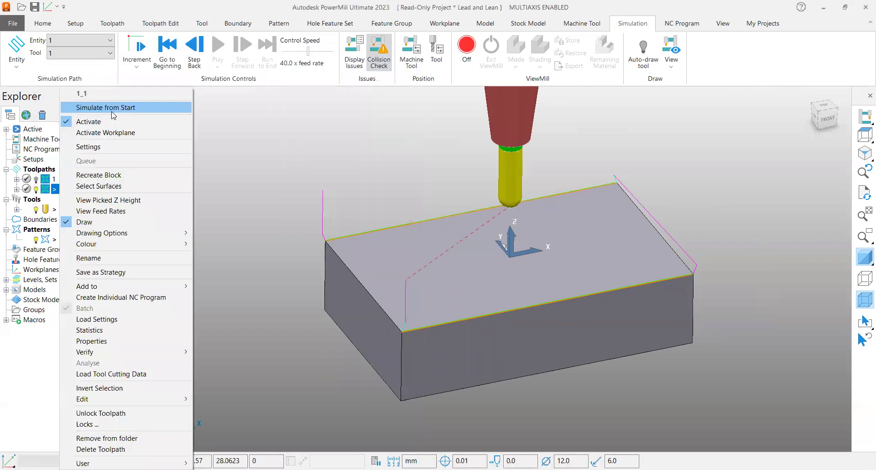
{"action": "left_click", "coordinate": [112, 109]}
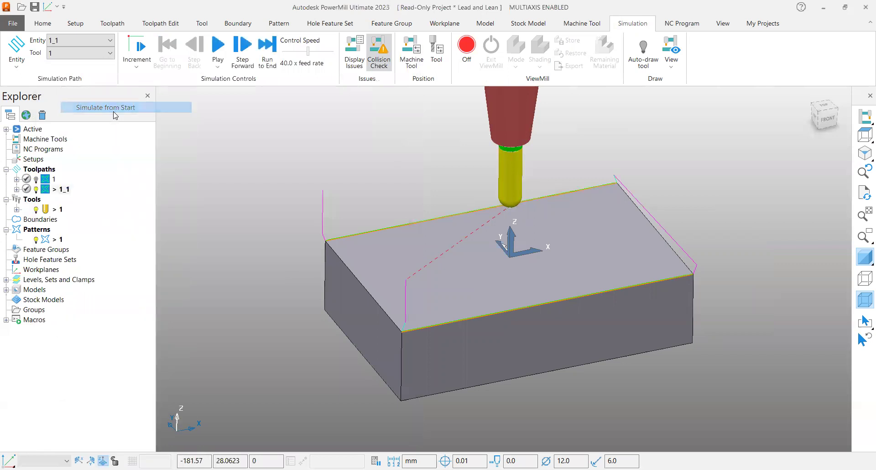
{"action": "left_click", "coordinate": [416, 57]}
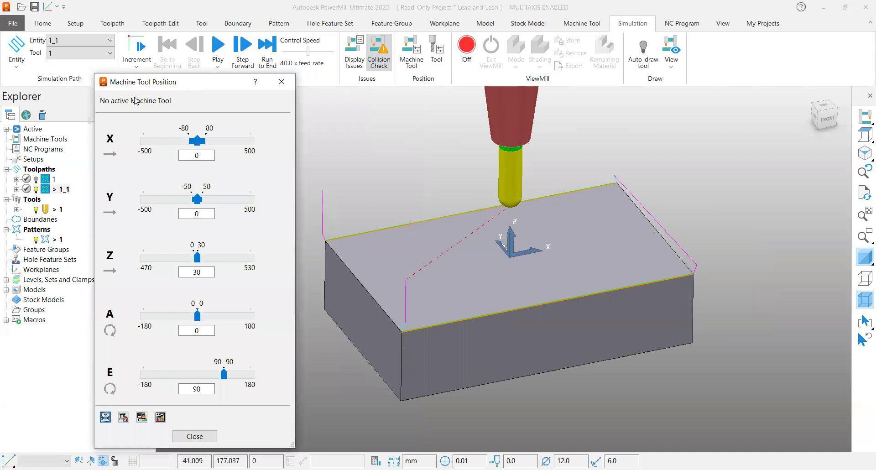
{"action": "left_click", "coordinate": [290, 51]}
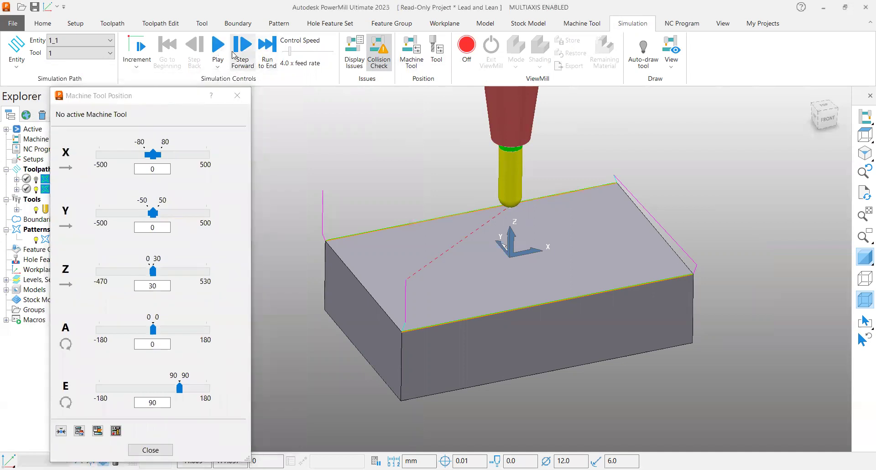
Play the simulation of the copied toolpath, watch the tool tilt from the top view, and pause partway along the front edge
{"action": "left_click", "coordinate": [234, 53]}
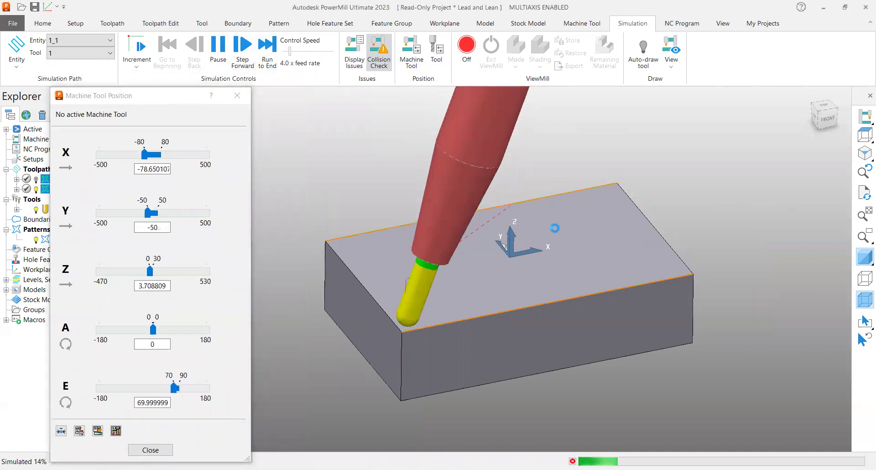
{"action": "key", "text": "ctrl+5"}
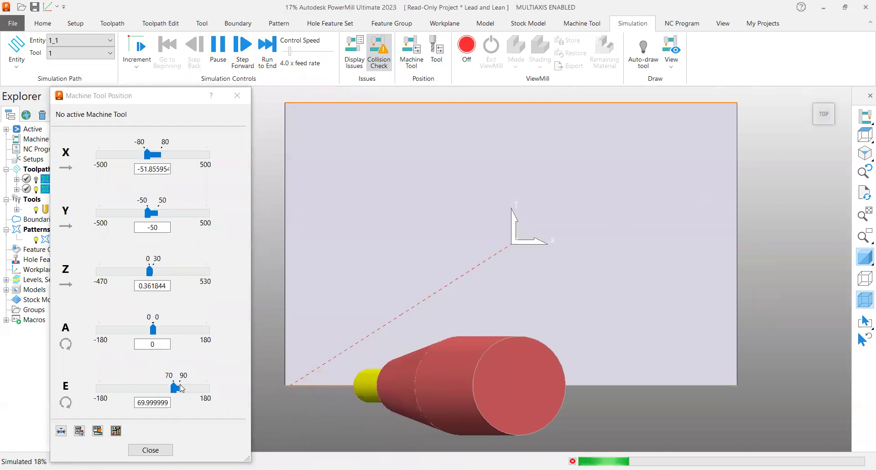
{"action": "left_click", "coordinate": [218, 51]}
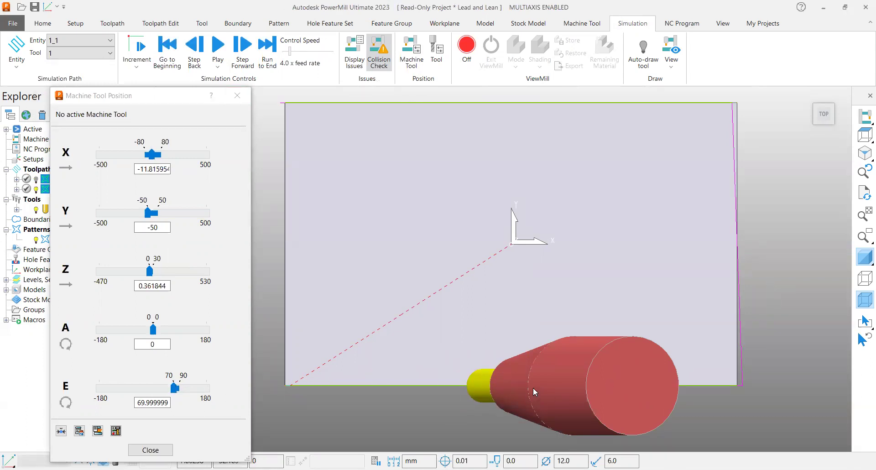
Check the tool tilt from the front and top views, and play the rest of the toolpath 1_1 simulation
{"action": "left_click", "coordinate": [825, 131]}
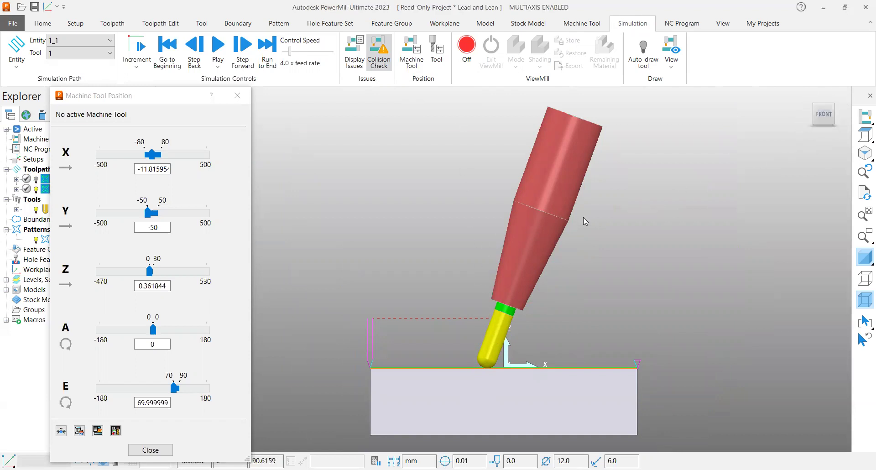
{"action": "middle_click_drag", "start_coordinate": [583, 221], "coordinate": [727, 214]}
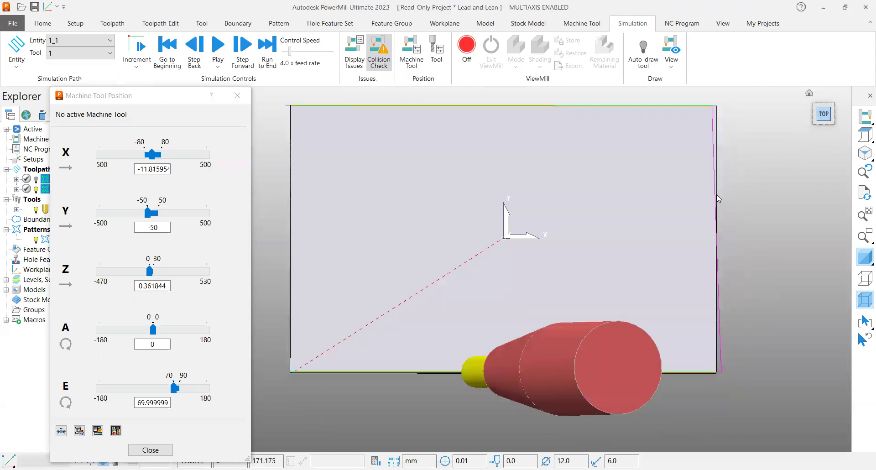
{"action": "left_click", "coordinate": [824, 106]}
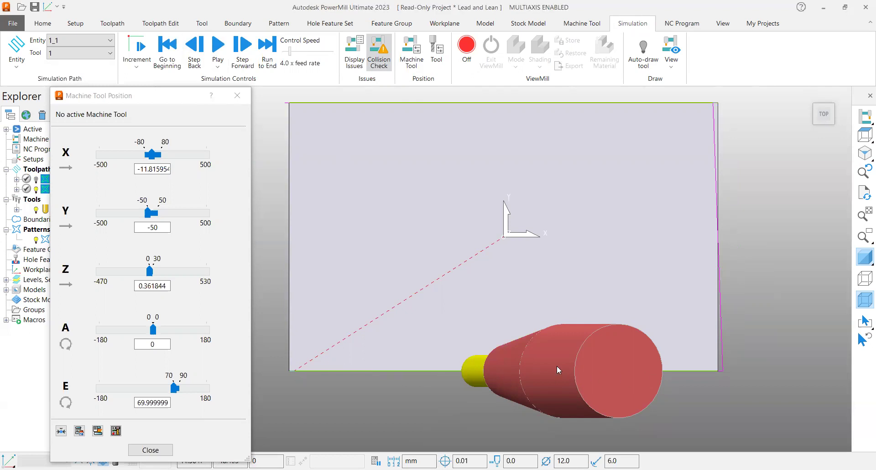
{"action": "left_click", "coordinate": [219, 44]}
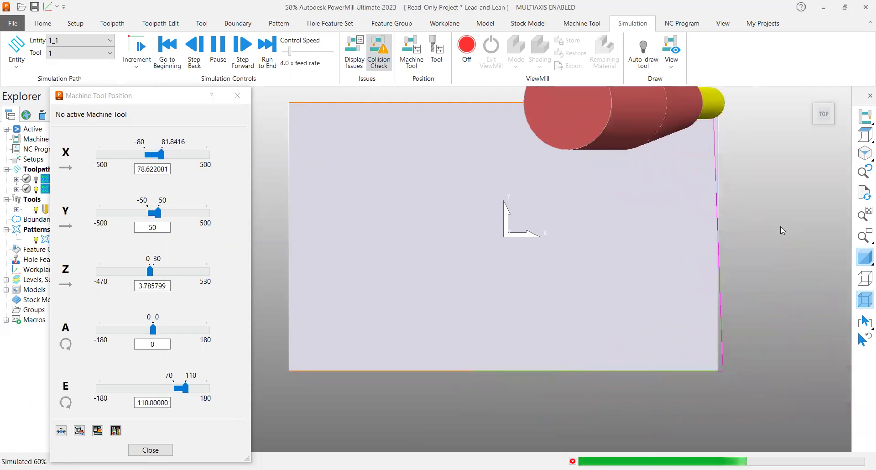
{"action": "scroll", "coordinate": [612, 327], "scroll_direction": "down", "scroll_amount": 1}
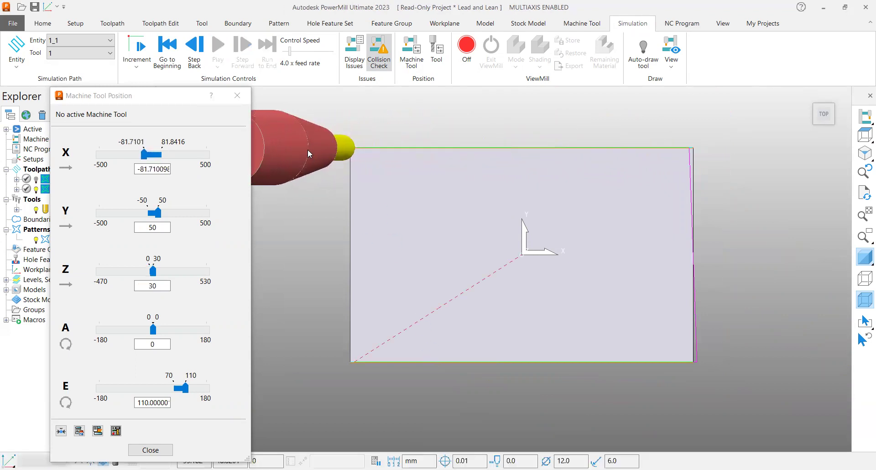
{"action": "scroll", "coordinate": [580, 234], "scroll_direction": "down", "scroll_amount": 1}
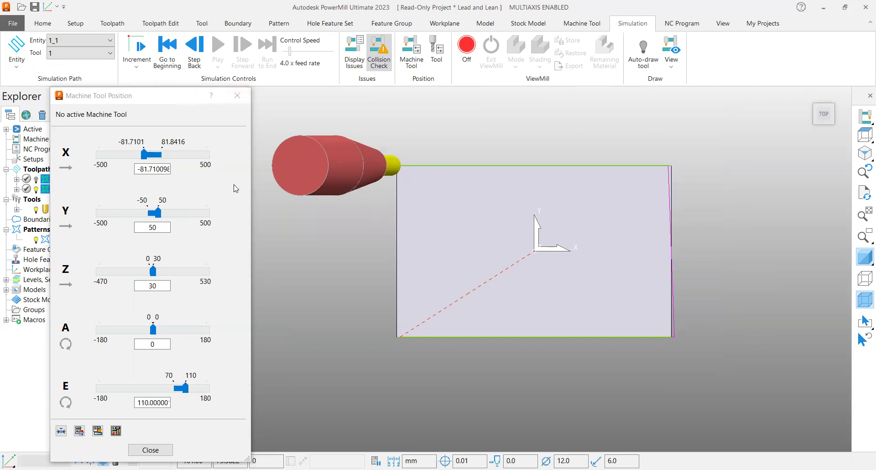
Move the machine tool position window clear of the explorer tree, copy toolpath 1_1 and activate the copy
{"action": "left_click_drag", "start_coordinate": [236, 188], "coordinate": [281, 411]}
{"action": "right_click", "coordinate": [61, 189]}
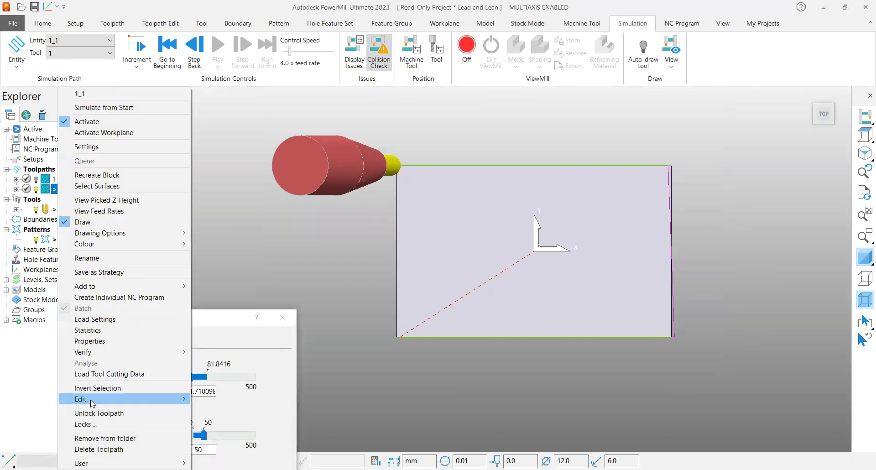
{"action": "mouse_move", "coordinate": [206, 399]}
{"action": "left_click", "coordinate": [340, 368]}
{"action": "left_click", "coordinate": [47, 202]}
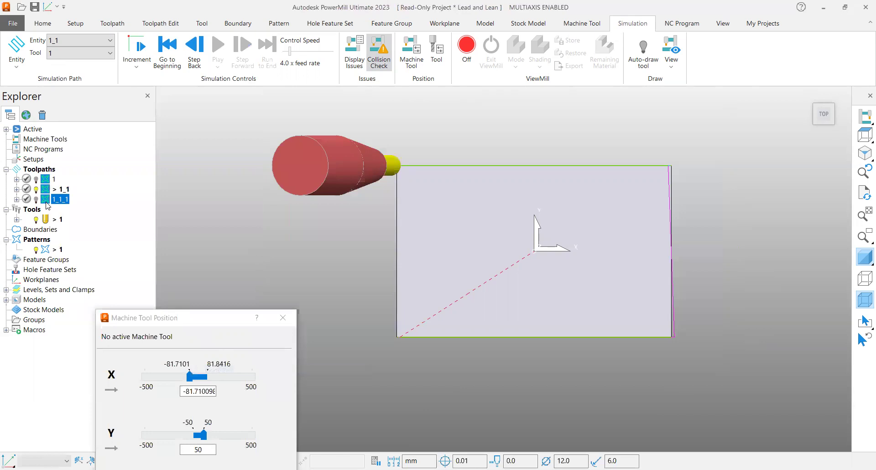
{"action": "double_click", "coordinate": [68, 200]}
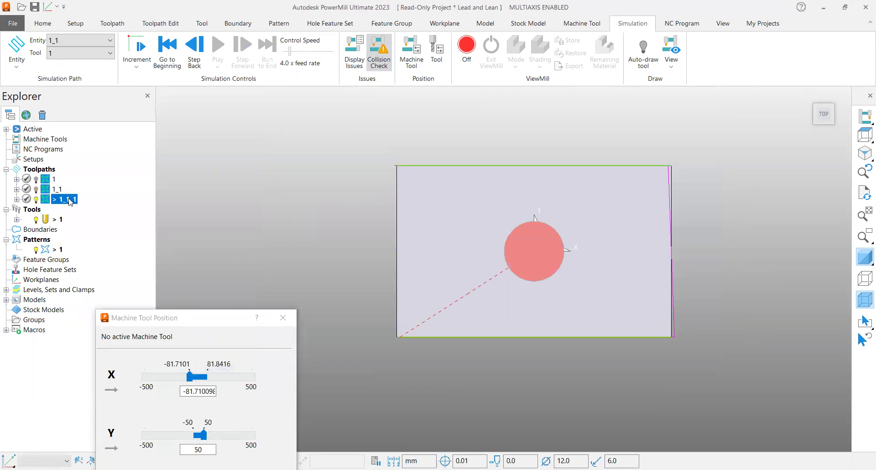
Unlock the settings of toolpath 1_1_1, set its Lead angle to 0 and Lean angle to 20, and recalculate it
{"action": "right_click", "coordinate": [70, 202]}
{"action": "left_click", "coordinate": [182, 147]}
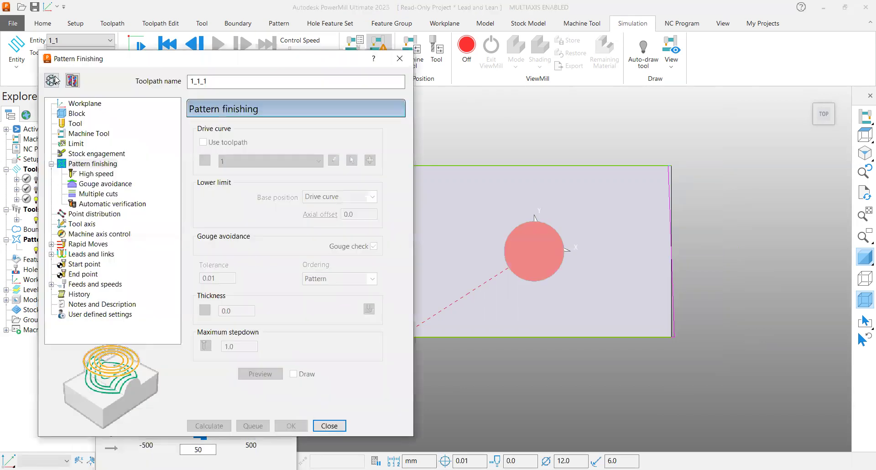
{"action": "left_click", "coordinate": [87, 223]}
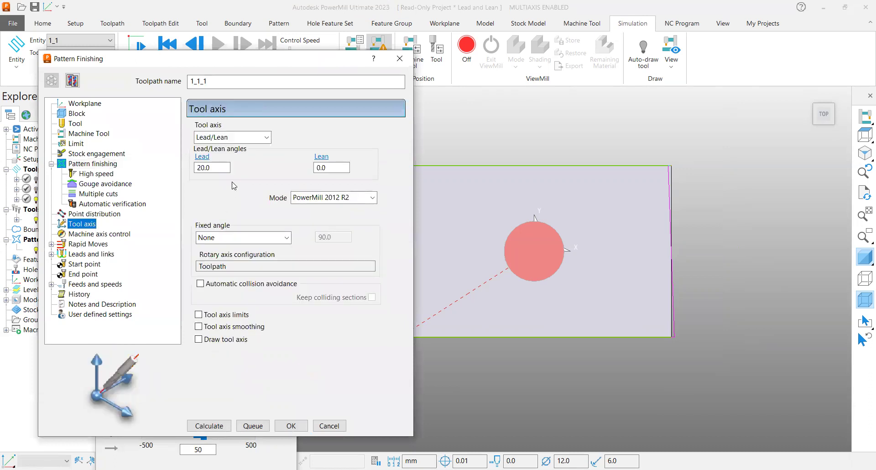
{"action": "double_click", "coordinate": [214, 168]}
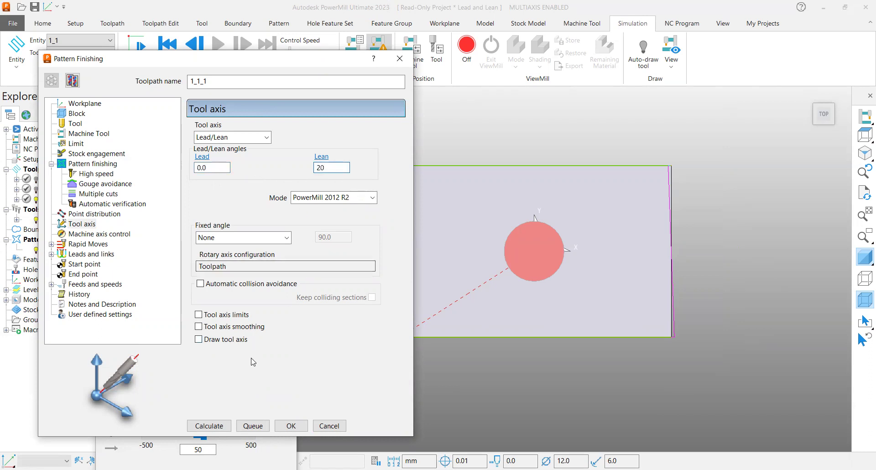
{"action": "left_click", "coordinate": [210, 426]}
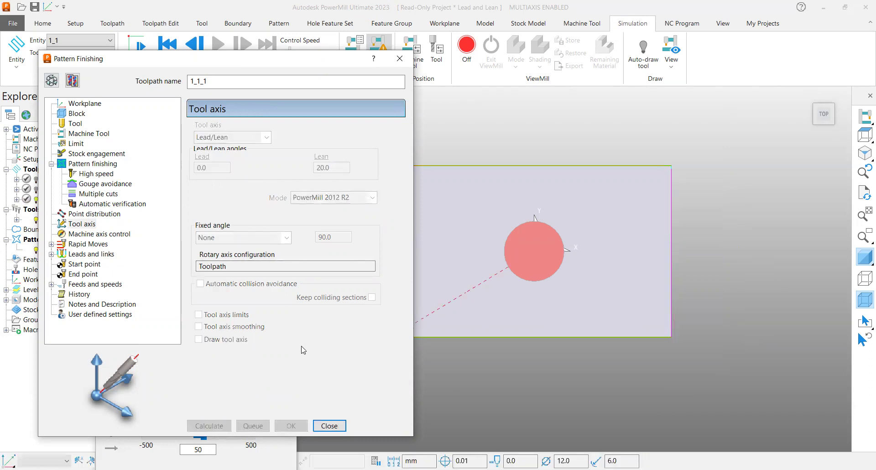
{"action": "left_click", "coordinate": [328, 426]}
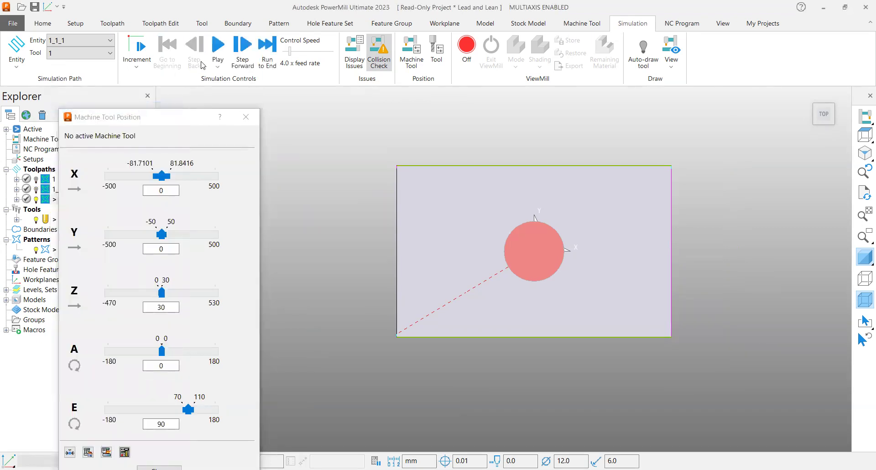
Play the simulation of toolpath 1_1_1 to the end from the top view, and close the machine tool position window
{"action": "left_click", "coordinate": [218, 62]}
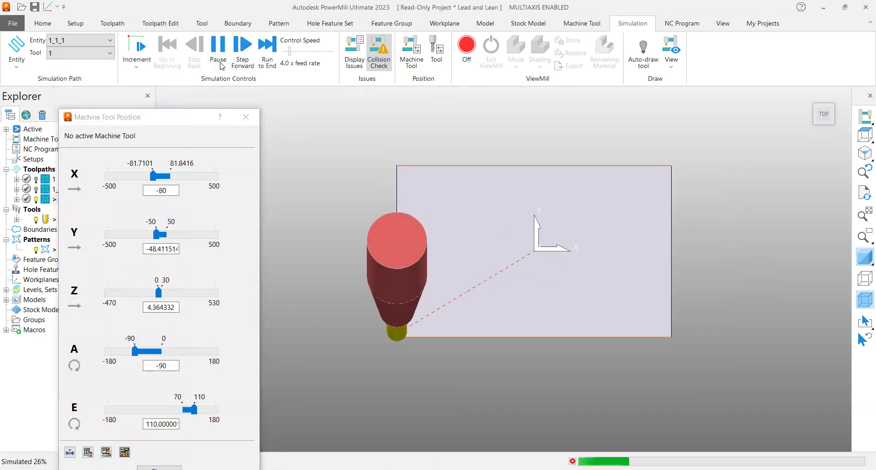
{"action": "scroll", "coordinate": [487, 361], "scroll_direction": "up", "scroll_amount": 3}
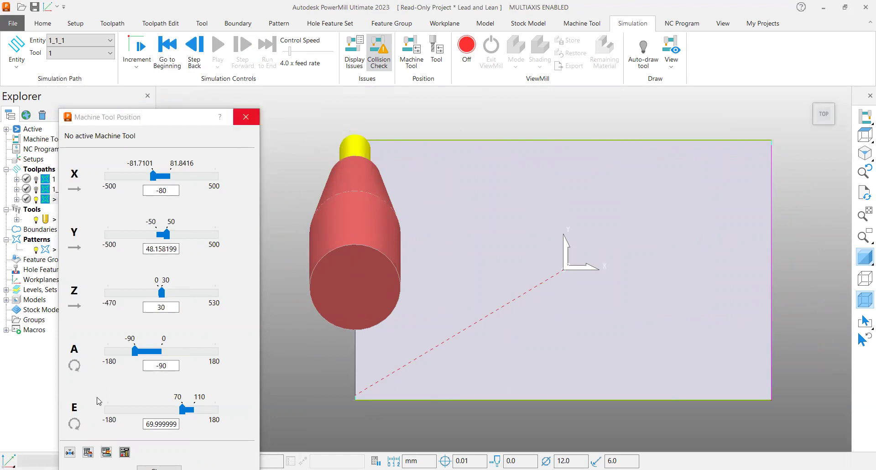
{"action": "left_click", "coordinate": [160, 468]}
Copy toolpath 1_1_1 and make the copy the active toolpath
{"action": "right_click", "coordinate": [70, 199]}
{"action": "mouse_move", "coordinate": [98, 400]}
{"action": "left_click", "coordinate": [215, 371]}
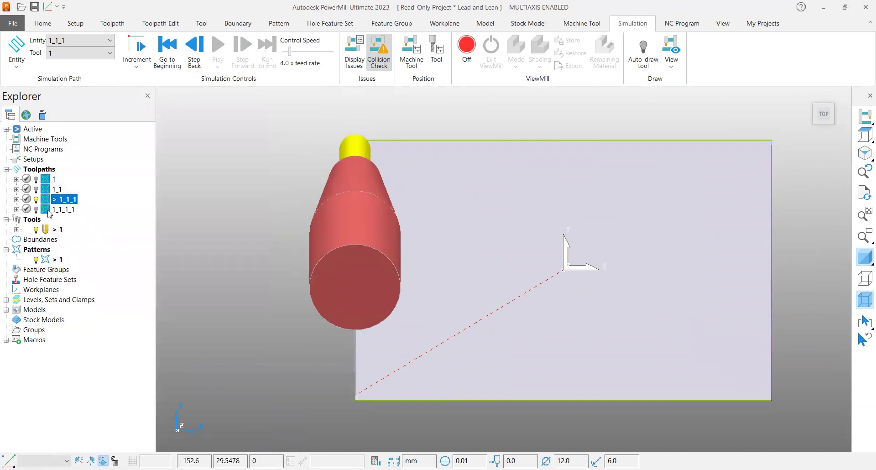
{"action": "left_click", "coordinate": [64, 210]}
Unlock the settings of toolpath 1_1_1_1, set its Lead angle to 20 with Lean kept at 20.0, and recalculate it
{"action": "right_click", "coordinate": [58, 213]}
{"action": "left_click", "coordinate": [137, 146]}
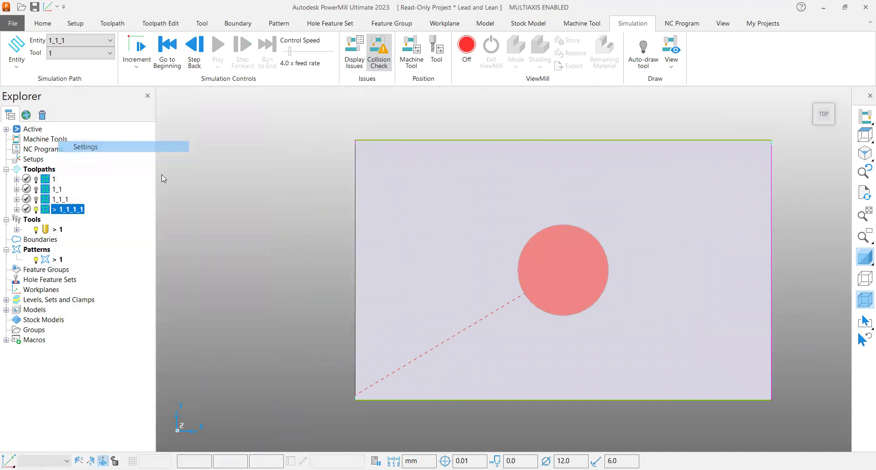
{"action": "left_click", "coordinate": [51, 80]}
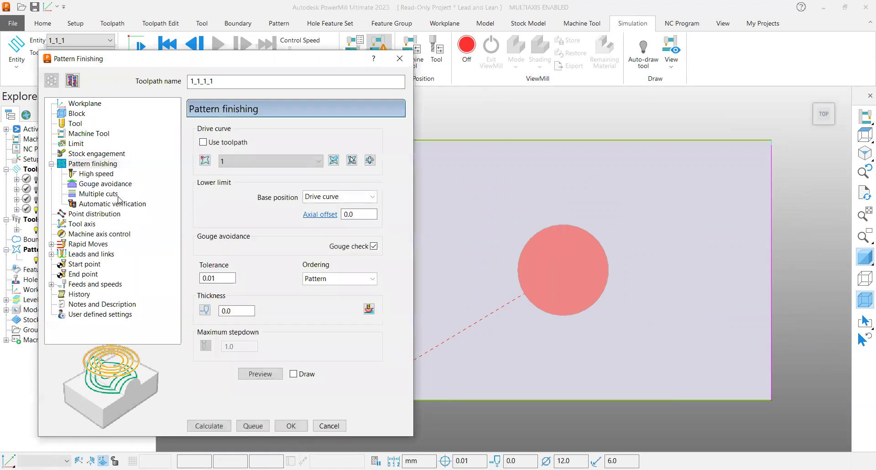
{"action": "left_click", "coordinate": [83, 223]}
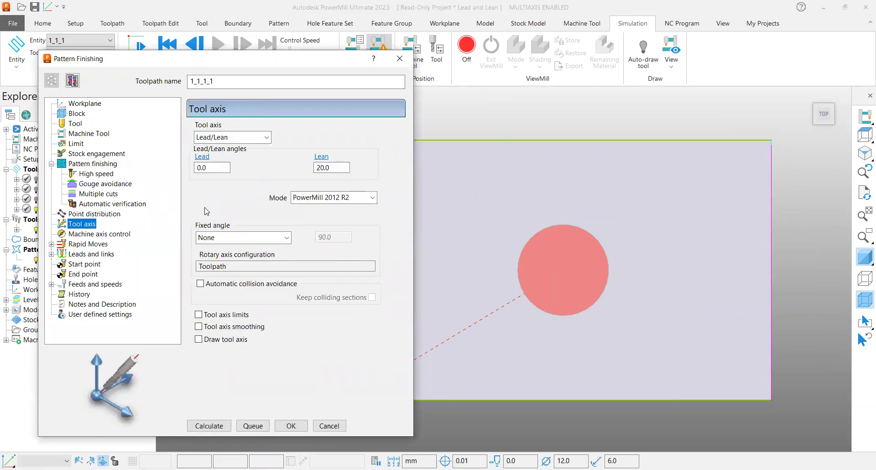
{"action": "left_click", "coordinate": [211, 166]}
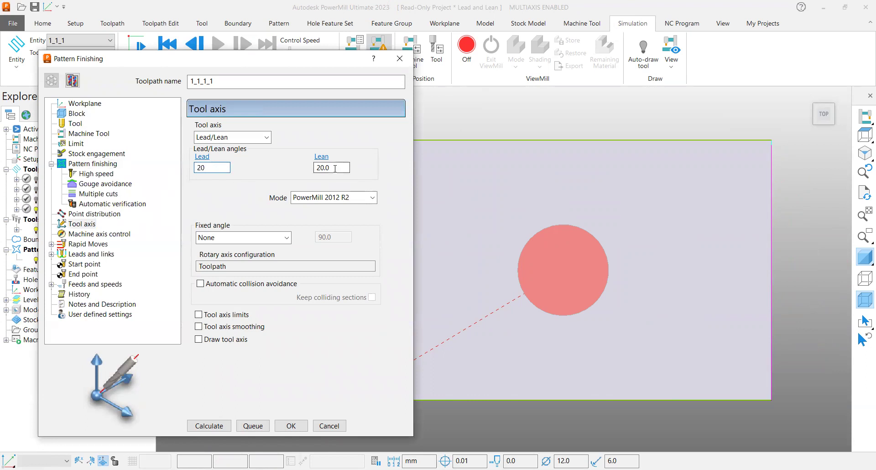
{"action": "left_click", "coordinate": [201, 428]}
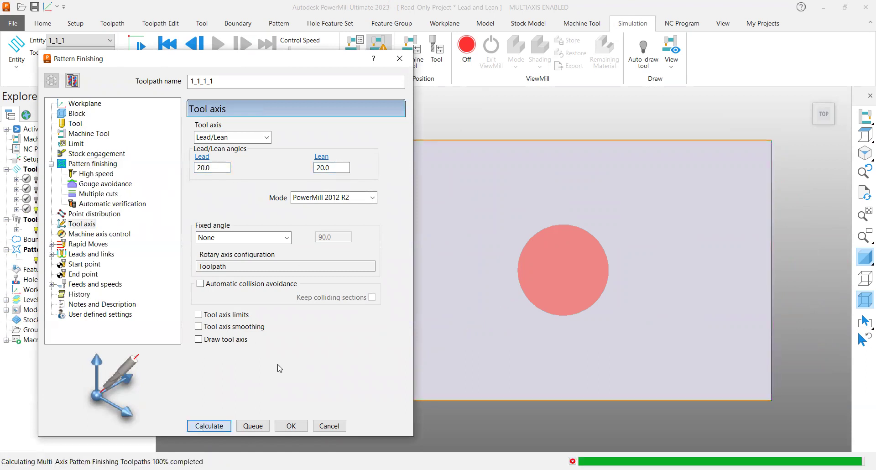
{"action": "left_click", "coordinate": [329, 426]}
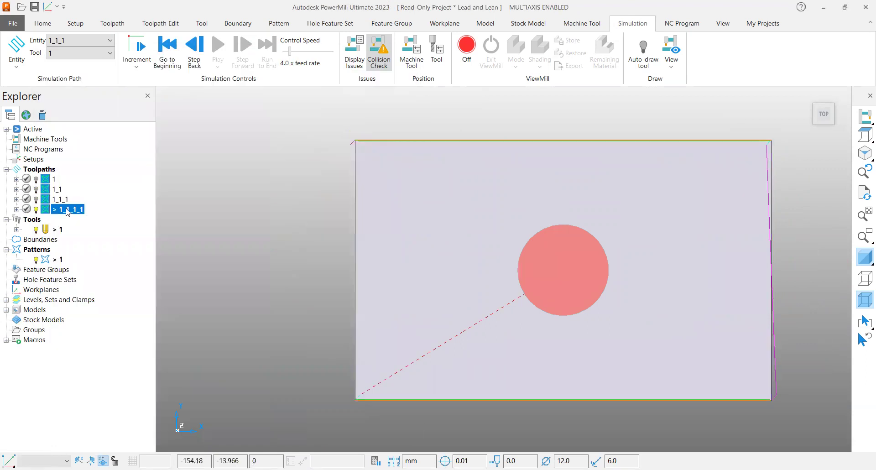
Simulate toolpath 1_1_1_1 from the start to its end, and check the machine tool position values
{"action": "right_click", "coordinate": [68, 211]}
{"action": "left_click", "coordinate": [101, 108]}
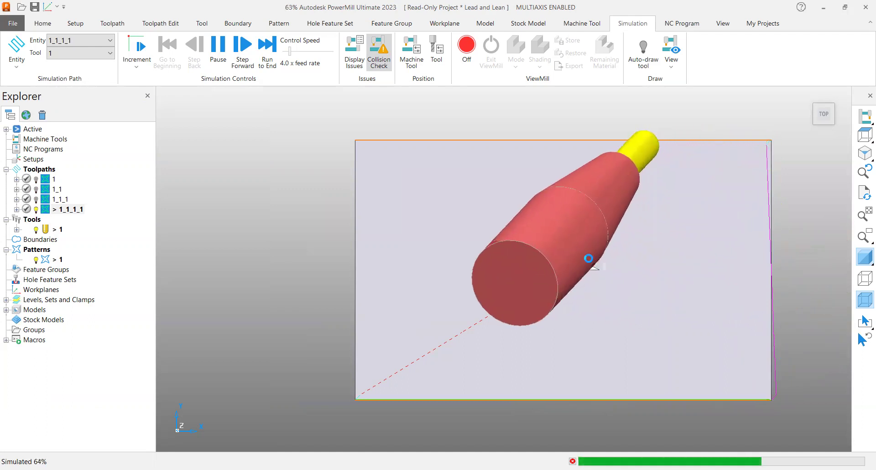
{"action": "scroll", "coordinate": [579, 254], "scroll_direction": "down", "scroll_amount": 2}
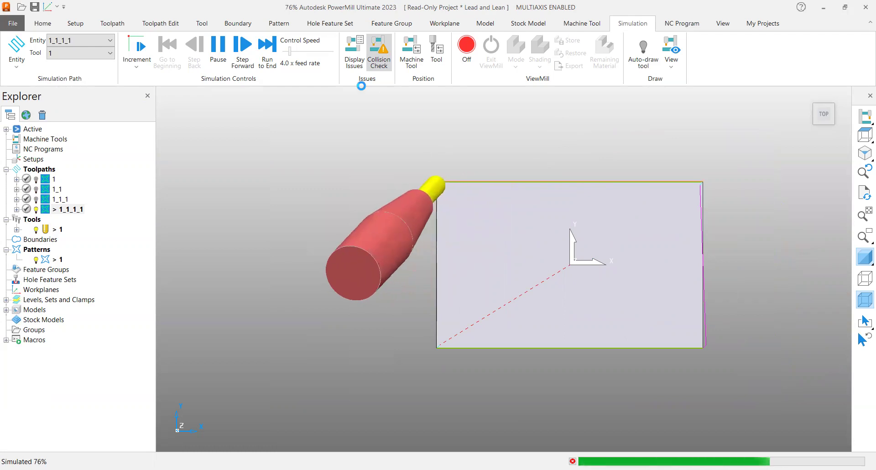
{"action": "left_click", "coordinate": [412, 53]}
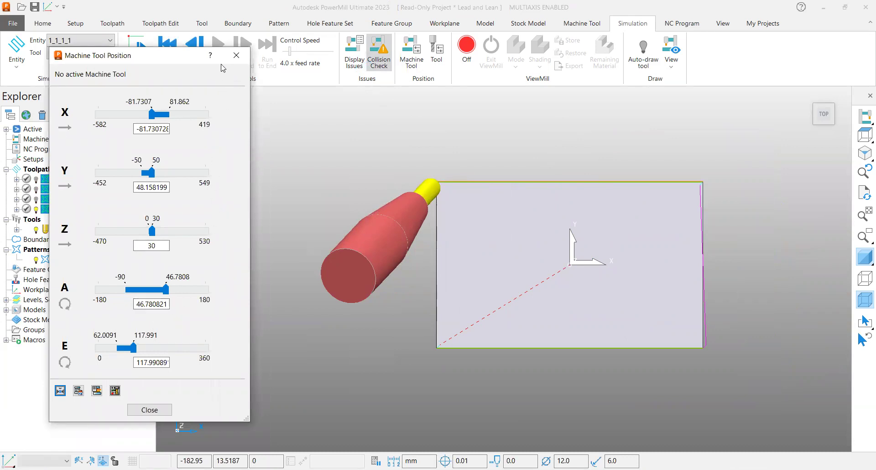
{"action": "left_click", "coordinate": [237, 55]}
Examine the combined lead and lean tilt of the tool from the front, top and angled 3D views
{"action": "left_click_drag", "start_coordinate": [823, 117], "coordinate": [820, 131]}
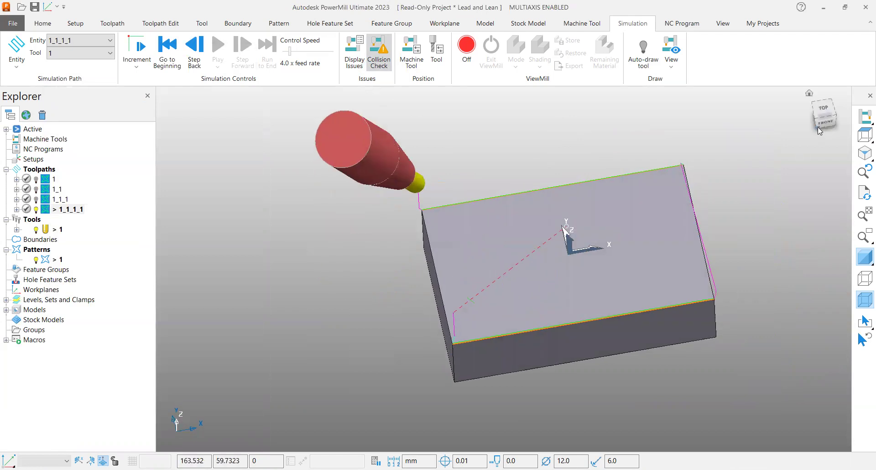
{"action": "left_click", "coordinate": [820, 129]}
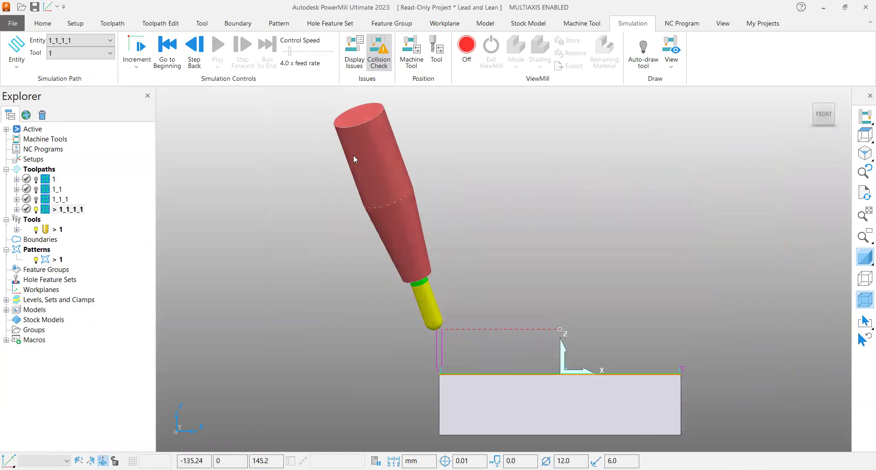
{"action": "left_click_drag", "start_coordinate": [824, 118], "coordinate": [823, 108]}
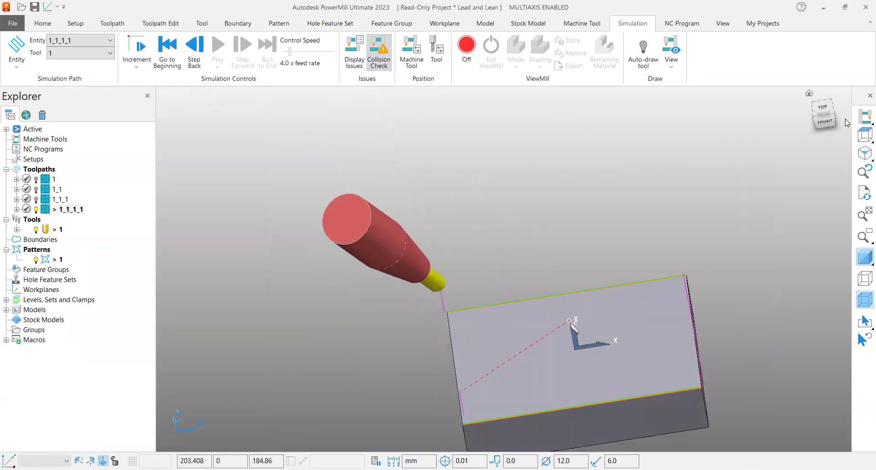
{"action": "left_click", "coordinate": [823, 108]}
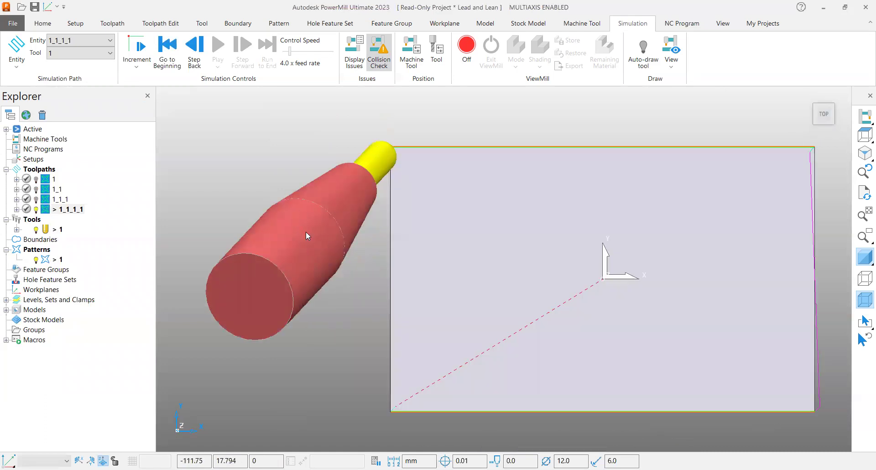
{"action": "scroll", "coordinate": [449, 243], "scroll_direction": "down", "scroll_amount": 2}
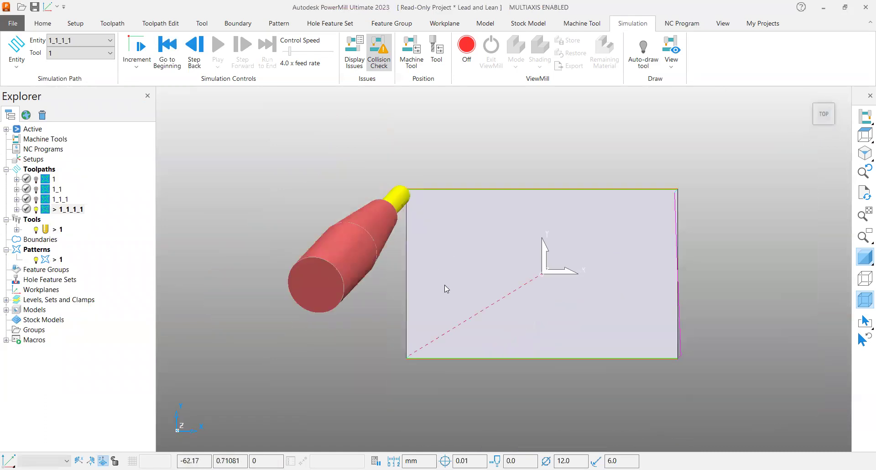
{"action": "middle_click_drag", "start_coordinate": [444, 285], "coordinate": [391, 249]}
{"action": "scroll", "coordinate": [387, 312], "scroll_direction": "down", "scroll_amount": 2}
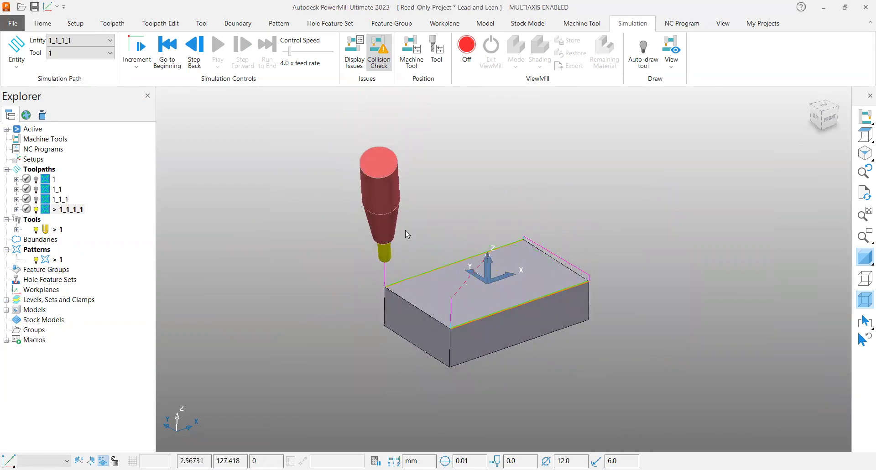